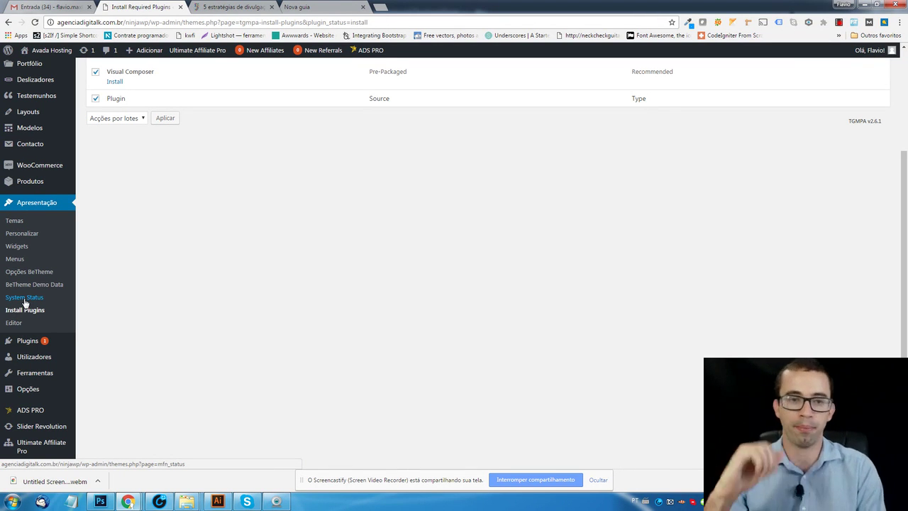
- Open BeTheme's System Status page and highlight the WP Memory Limit entry under WordPress Environment
{"action": "left_click", "coordinate": [25, 301]}
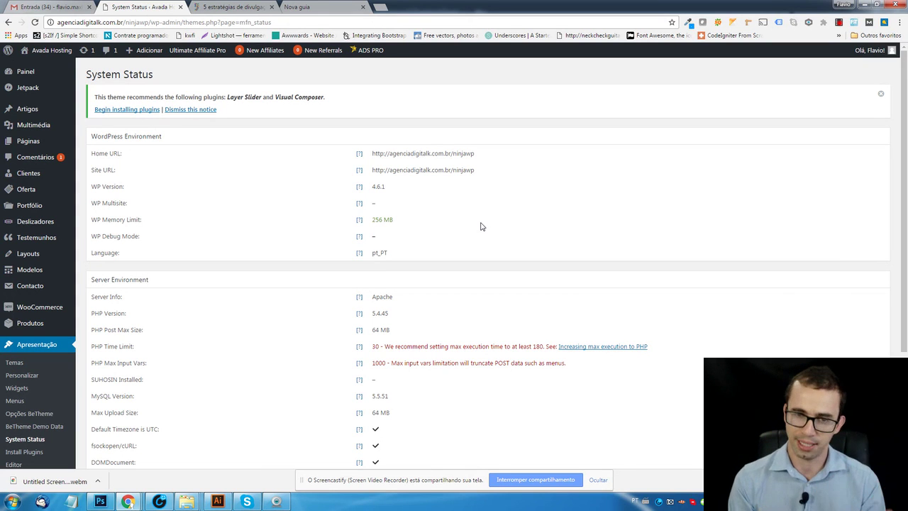
{"action": "scroll", "coordinate": [229, 246], "scroll_direction": "down", "scroll_amount": 1}
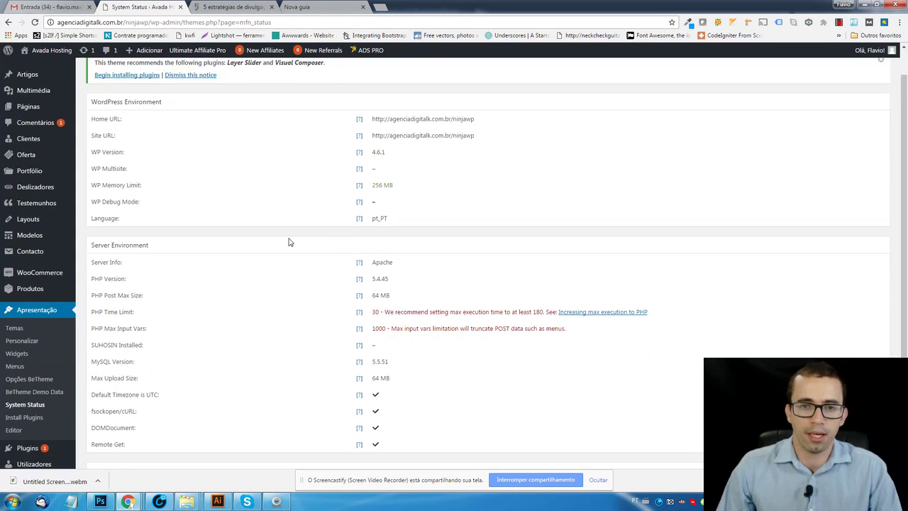
{"action": "left_click_drag", "start_coordinate": [113, 173], "coordinate": [420, 175]}
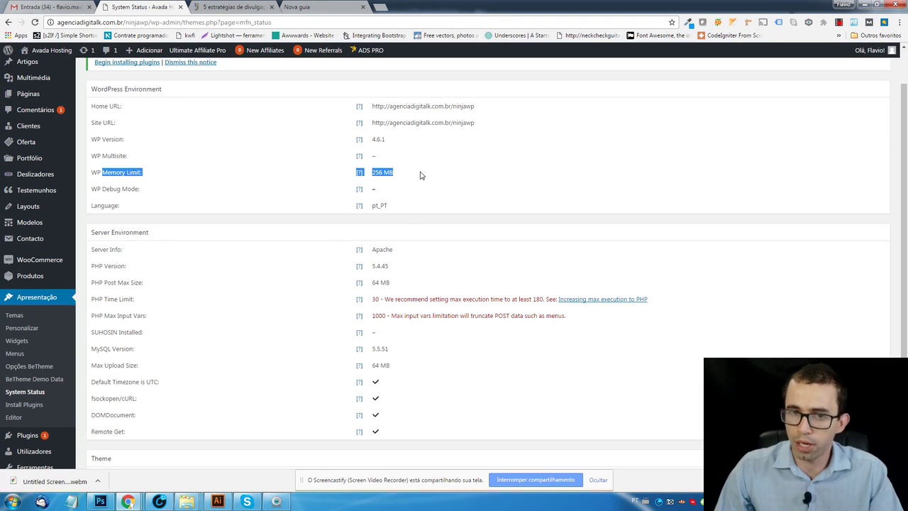
- Examine the PHP Max Input Vars entry under Server Environment, highlighting its label and value
{"action": "scroll", "coordinate": [305, 310], "scroll_direction": "down", "scroll_amount": 2}
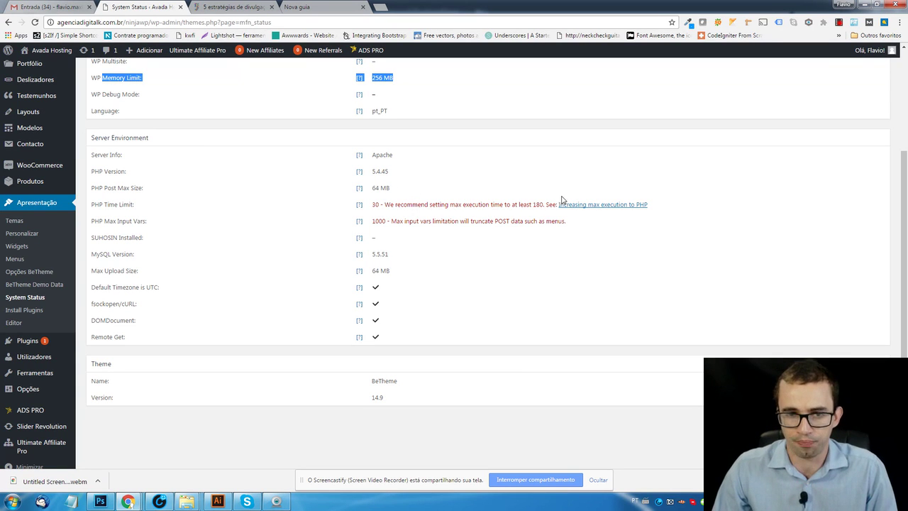
{"action": "triple_click", "coordinate": [112, 221]}
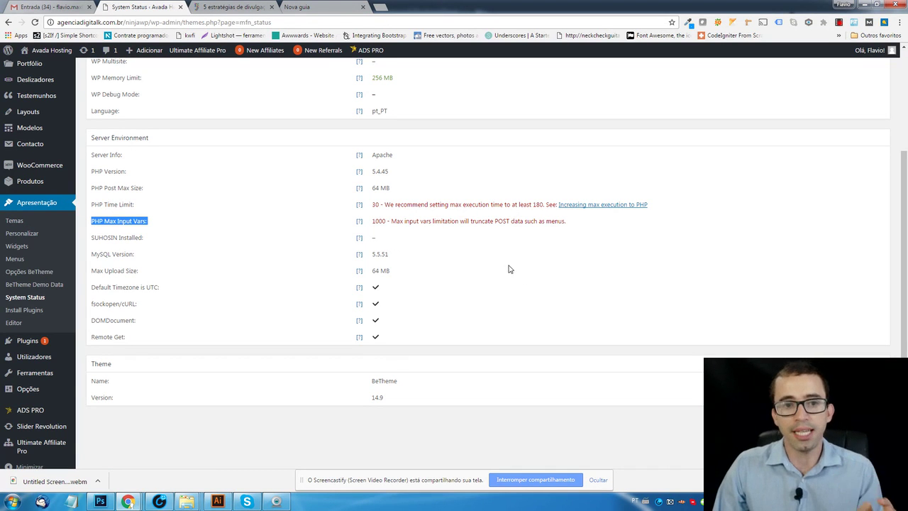
{"action": "left_click_drag", "start_coordinate": [435, 221], "coordinate": [89, 220]}
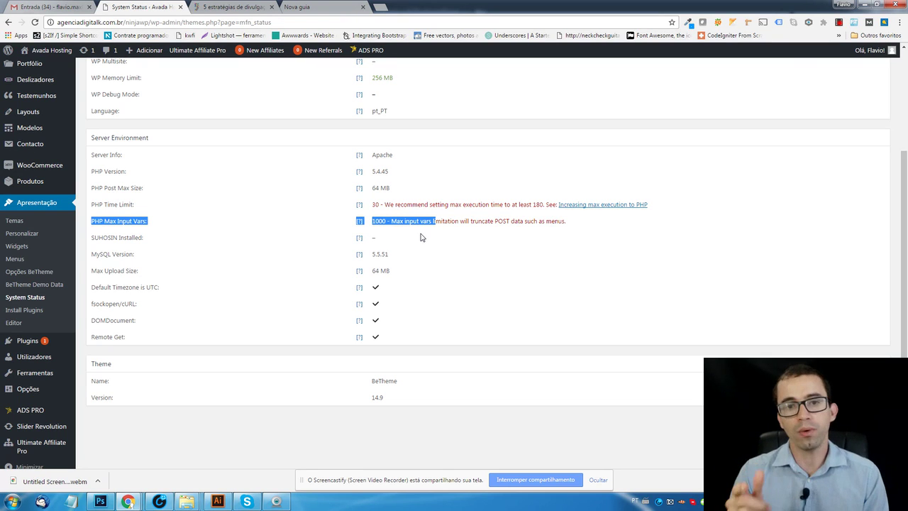
{"action": "left_click", "coordinate": [504, 301]}
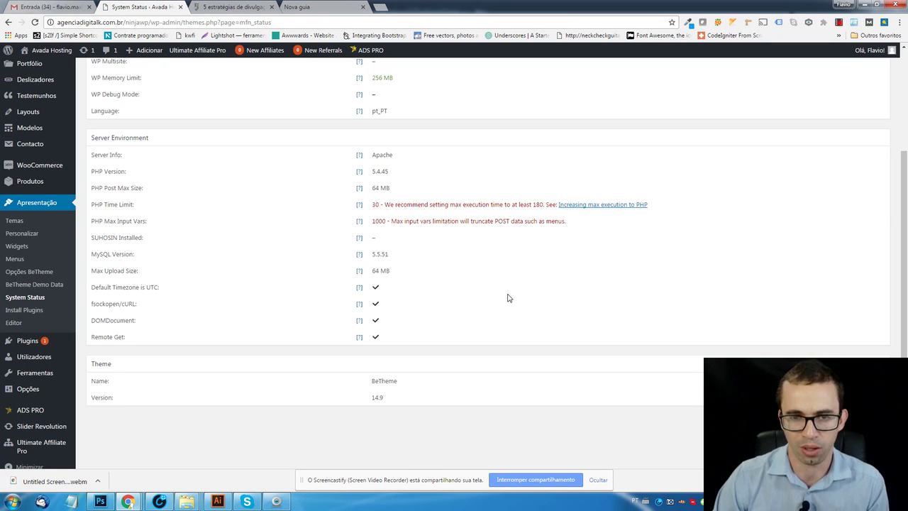
- Review the PHP Time Limit entry and its recommended execution time, plus the PHP Max Input Vars label below it
{"action": "triple_click", "coordinate": [117, 204]}
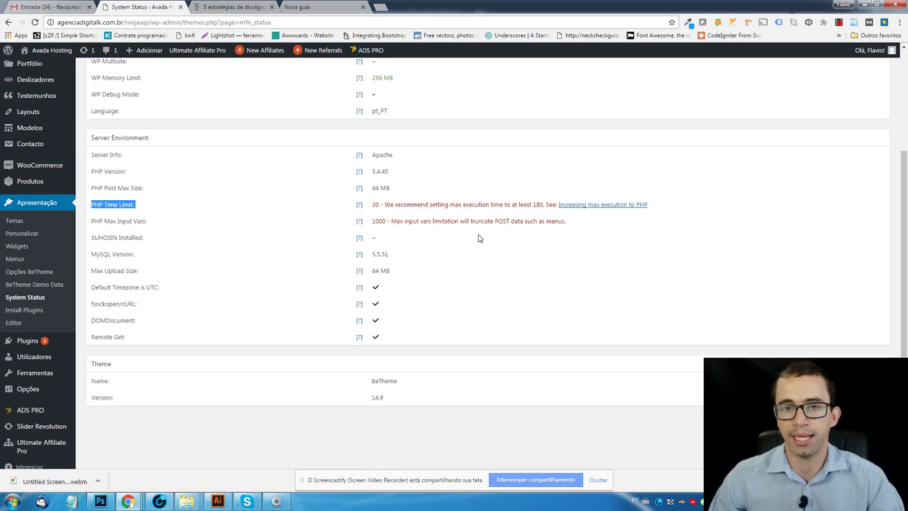
{"action": "left_click", "coordinate": [554, 207]}
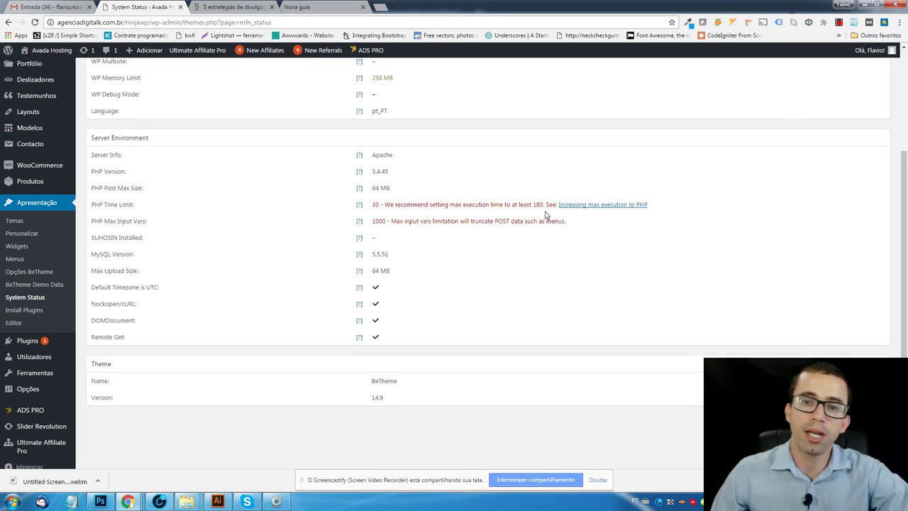
{"action": "left_click_drag", "start_coordinate": [545, 205], "coordinate": [502, 206]}
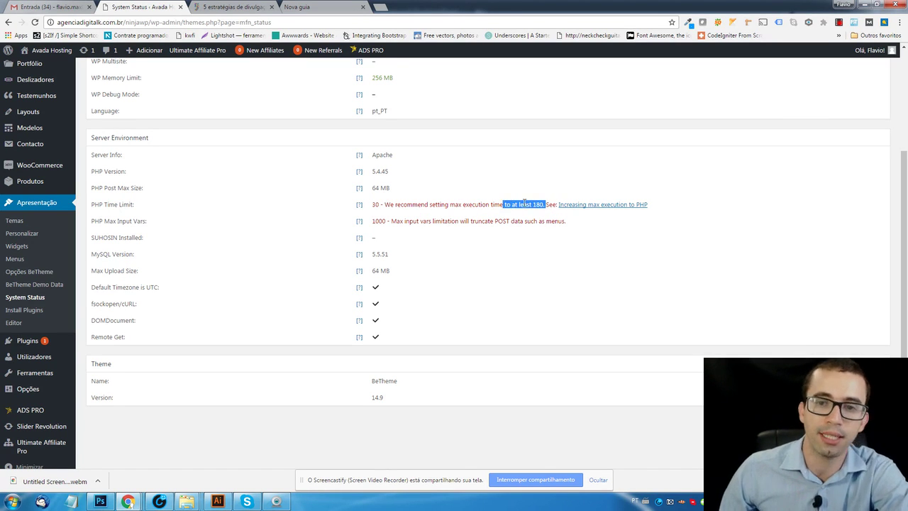
{"action": "triple_click", "coordinate": [441, 205]}
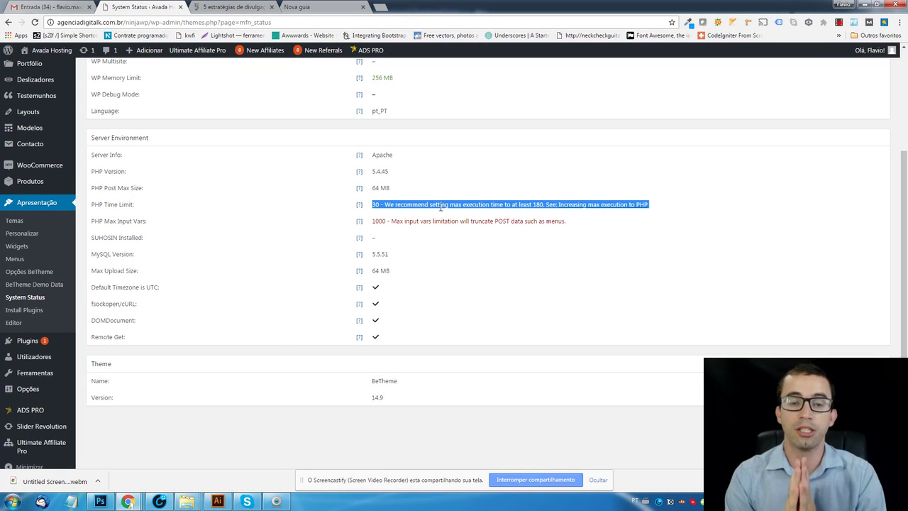
{"action": "left_click", "coordinate": [125, 207]}
{"action": "left_click_drag", "start_coordinate": [138, 204], "coordinate": [88, 205]}
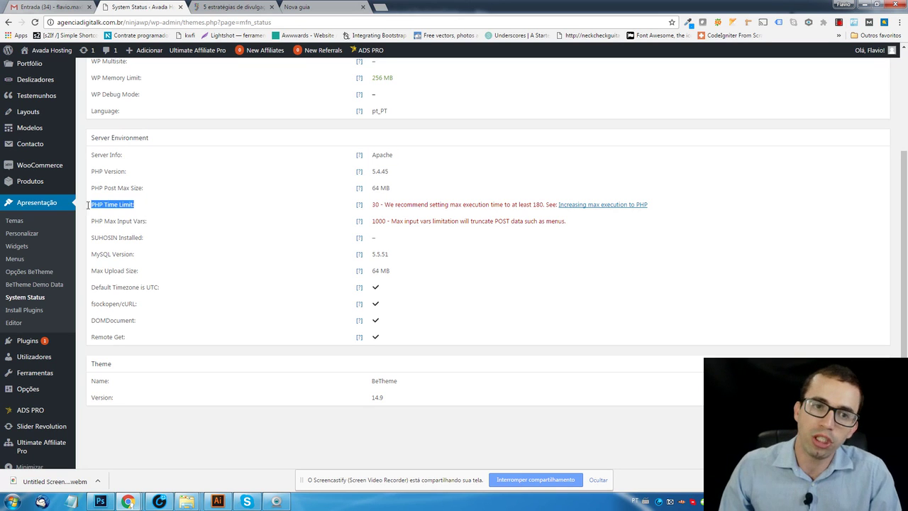
{"action": "left_click", "coordinate": [128, 221]}
{"action": "double_click", "coordinate": [129, 220]}
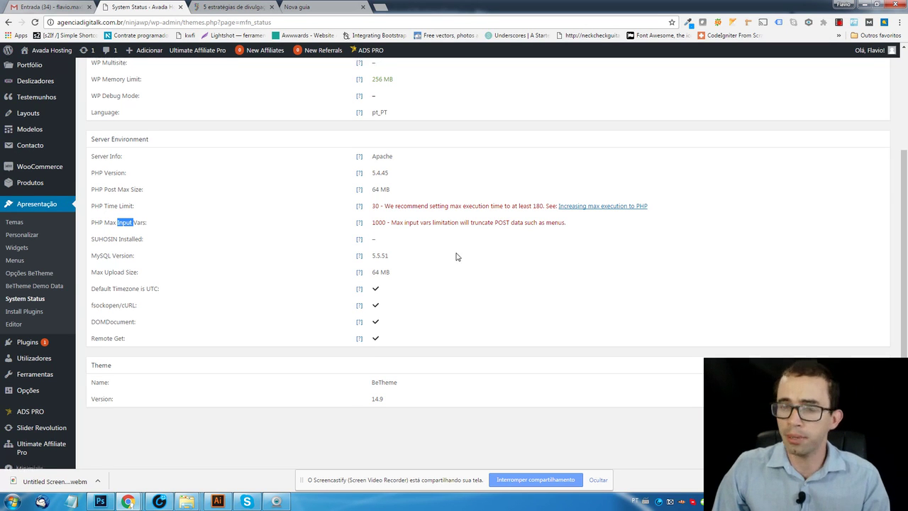
- Return to the WordPress Environment section and review the WP Memory Limit label and value
{"action": "scroll", "coordinate": [454, 256], "scroll_direction": "up", "scroll_amount": 2}
{"action": "left_click_drag", "start_coordinate": [419, 175], "coordinate": [361, 181]}
{"action": "left_click", "coordinate": [716, 174]}
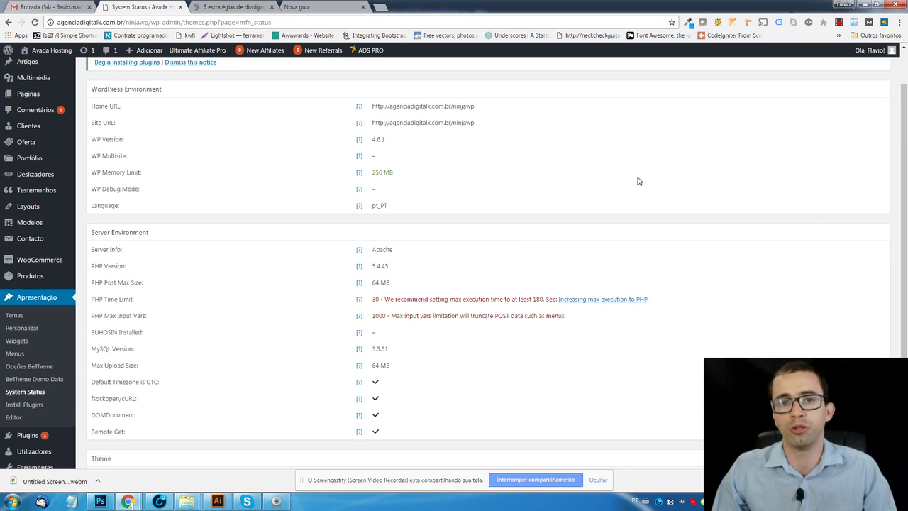
{"action": "triple_click", "coordinate": [116, 173]}
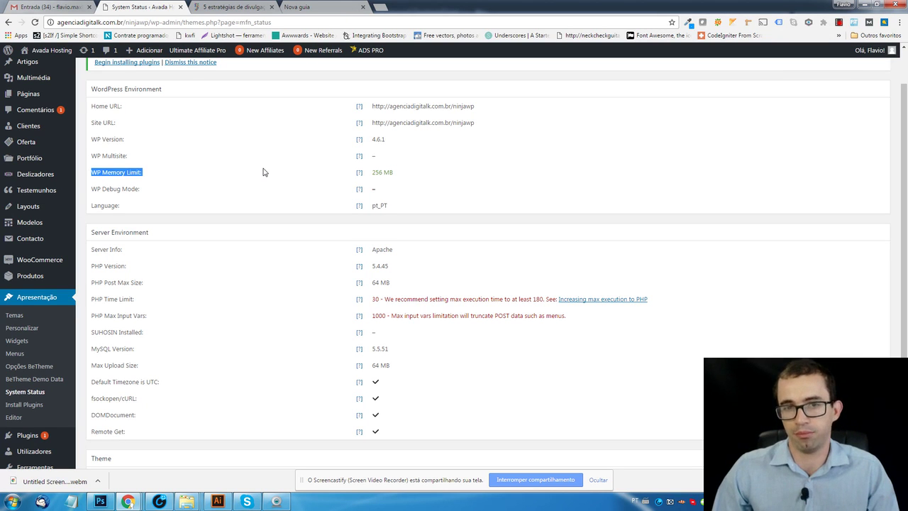
{"action": "left_click_drag", "start_coordinate": [410, 178], "coordinate": [370, 177]}
{"action": "left_click", "coordinate": [371, 178]}
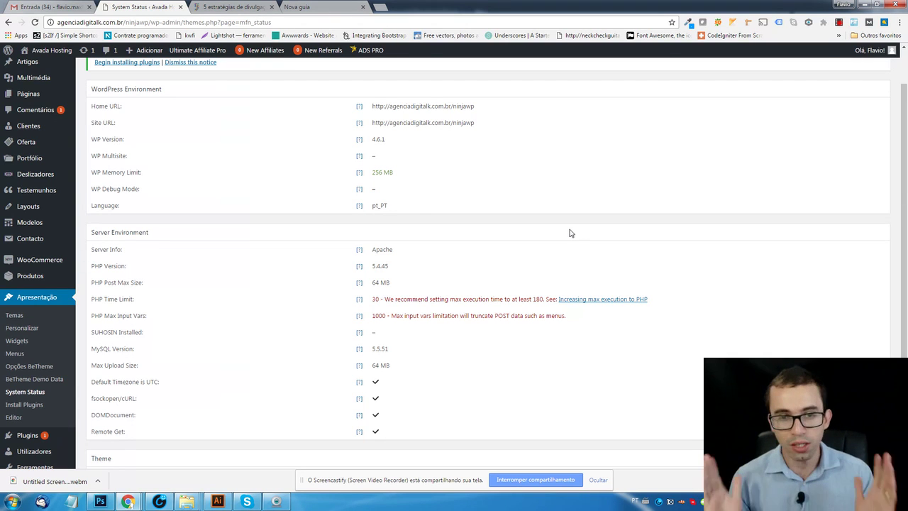
- Switch to the Windows Calculator, multiply 7,95 by 3,3, and close the calculator
{"action": "key", "text": "super+r"}
{"action": "type", "text": "cacl"}
{"action": "key", "text": "Return"}
{"action": "key", "text": "Return"}
{"action": "type", "text": "calc"}
{"action": "key", "text": "Return"}
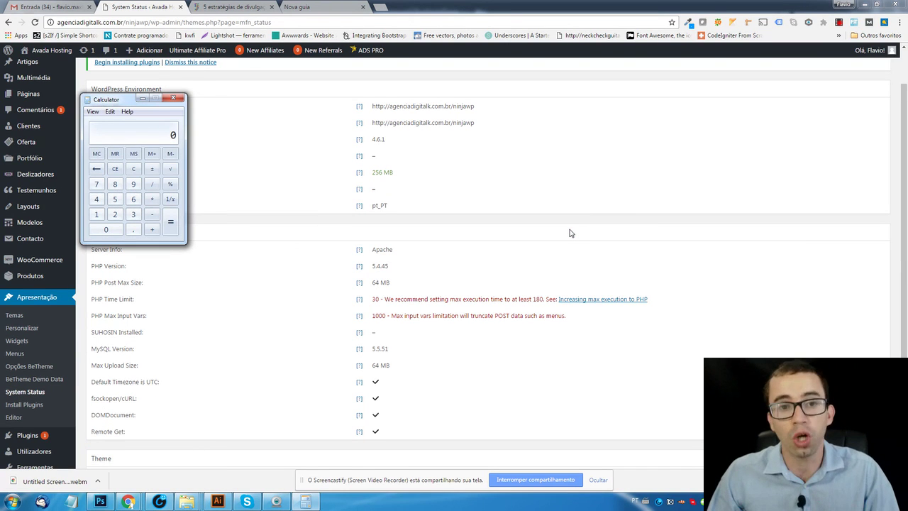
{"action": "type", "text": "7,95*"}
{"action": "type", "text": "3,3"}
{"action": "key", "text": "Return"}
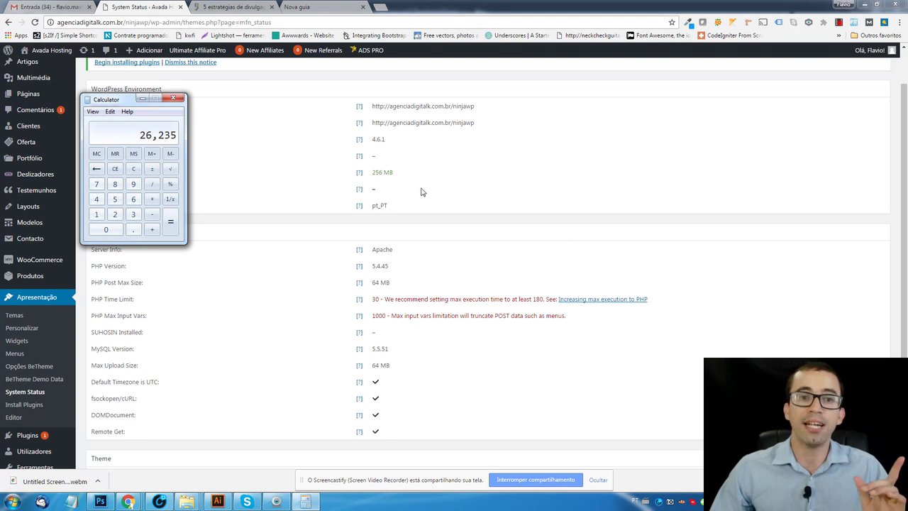
{"action": "left_click", "coordinate": [173, 98]}
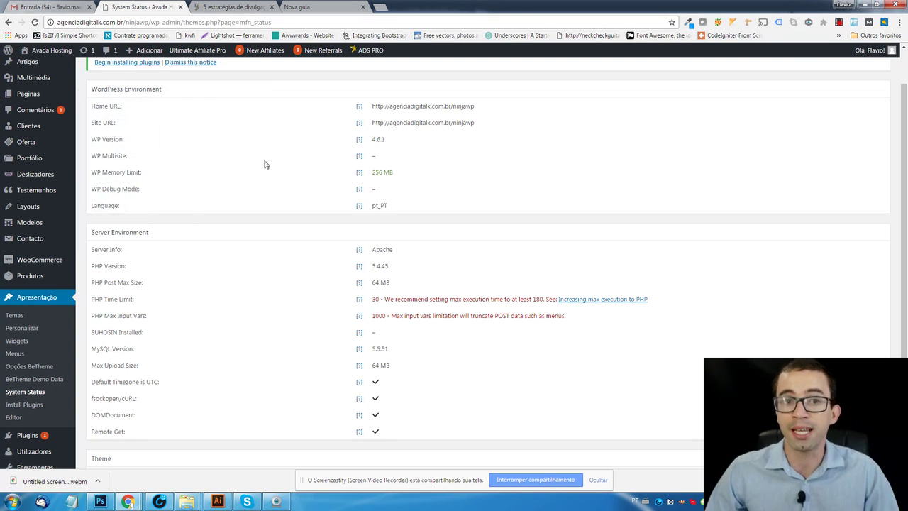